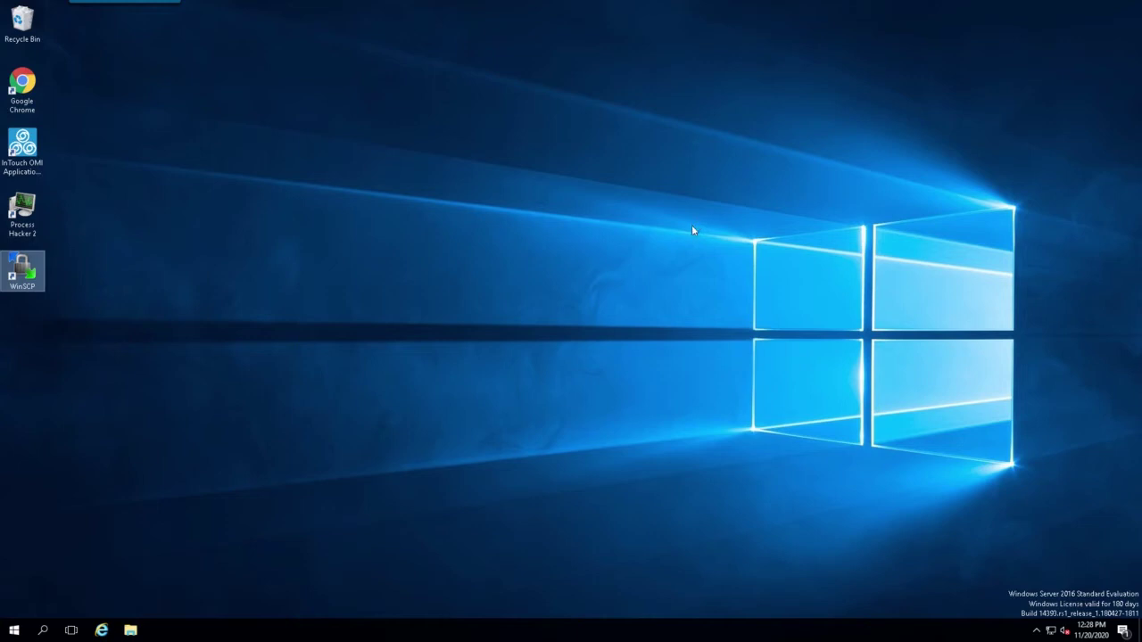
Launch InTouch Application Manager and search C:\Legacy InTouch Applications to add its applications.
click(13, 630)
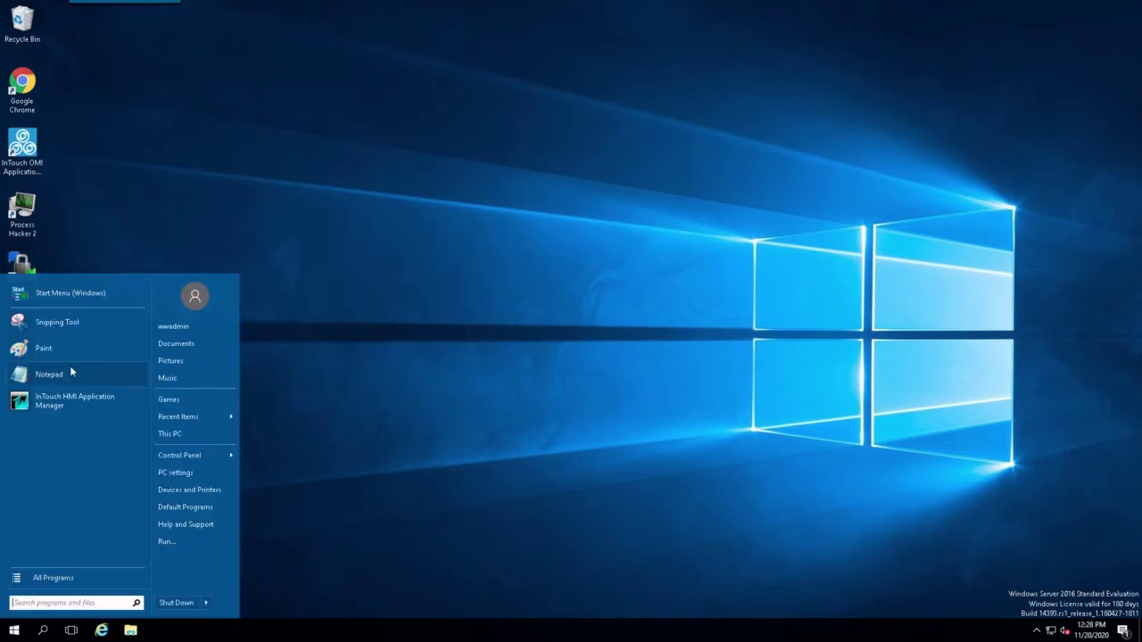
click(45, 403)
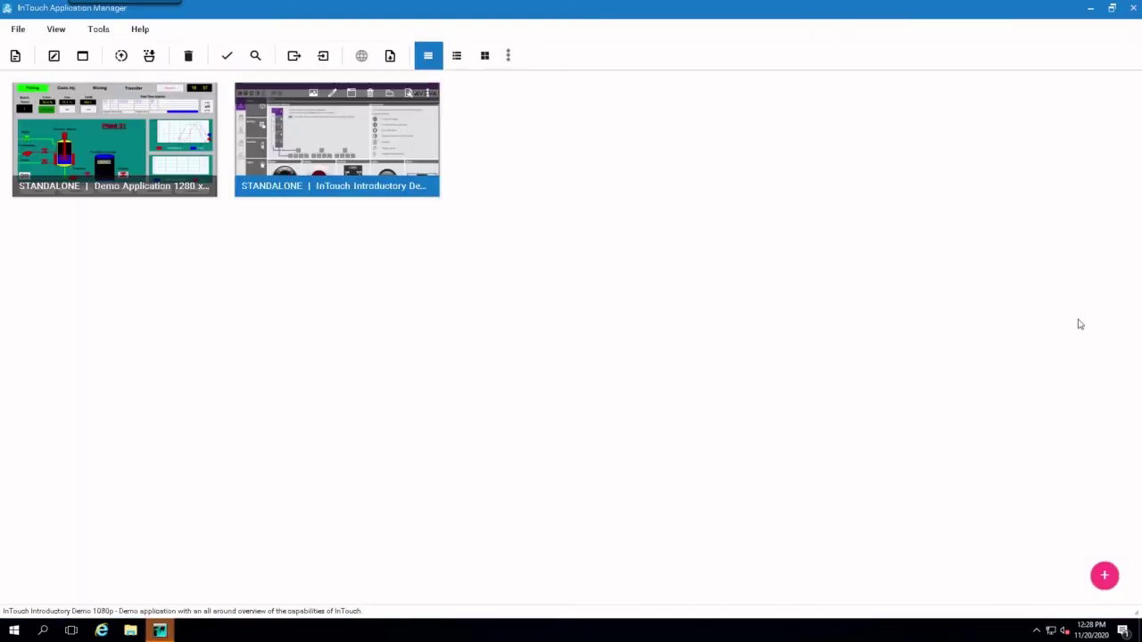
click(99, 29)
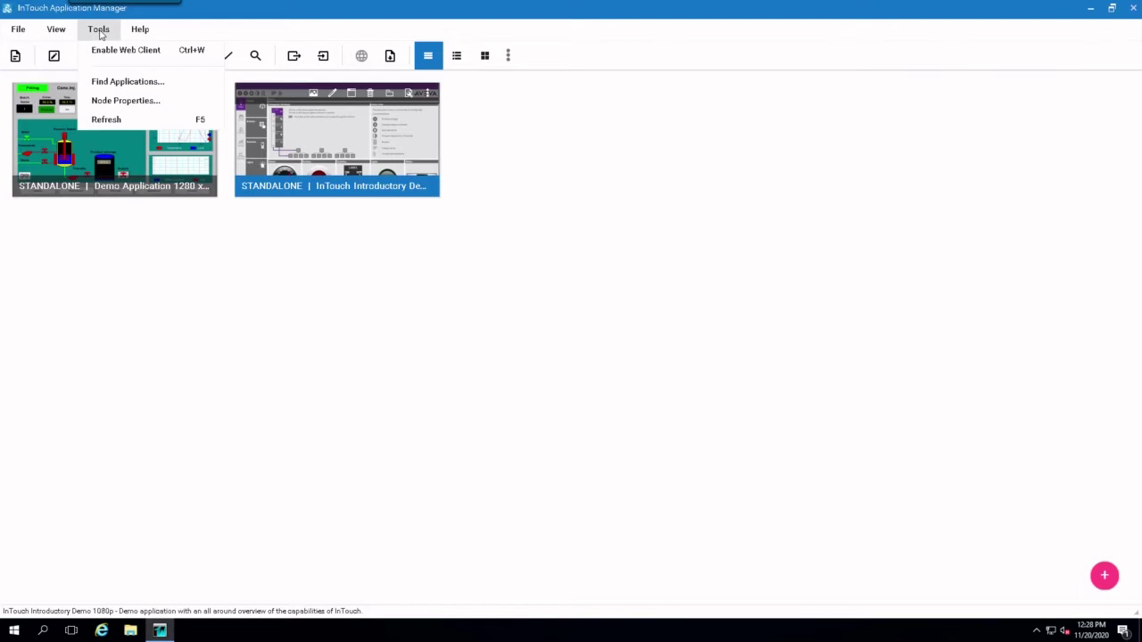
click(116, 82)
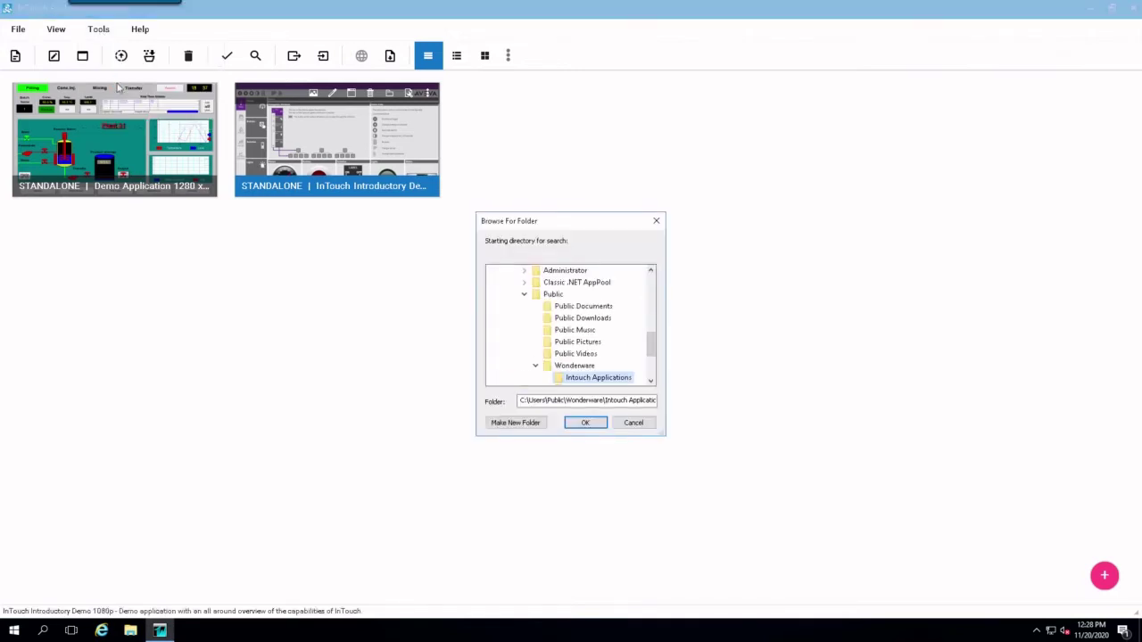
click(524, 294)
scroll(527, 302, up, 3)
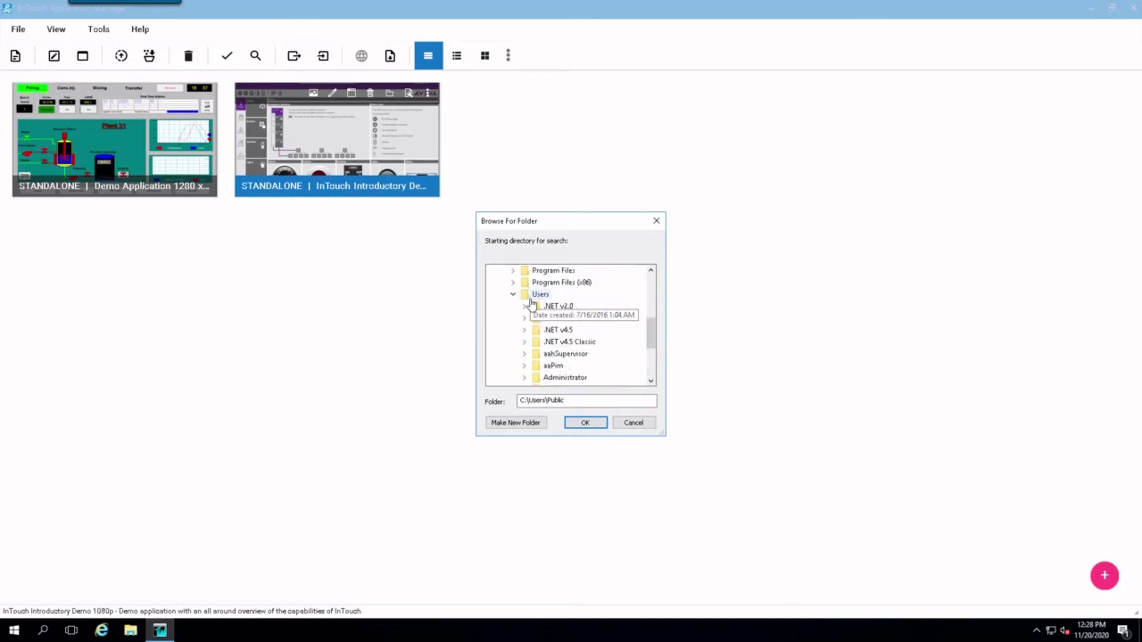
click(514, 296)
scroll(516, 299, up, 2)
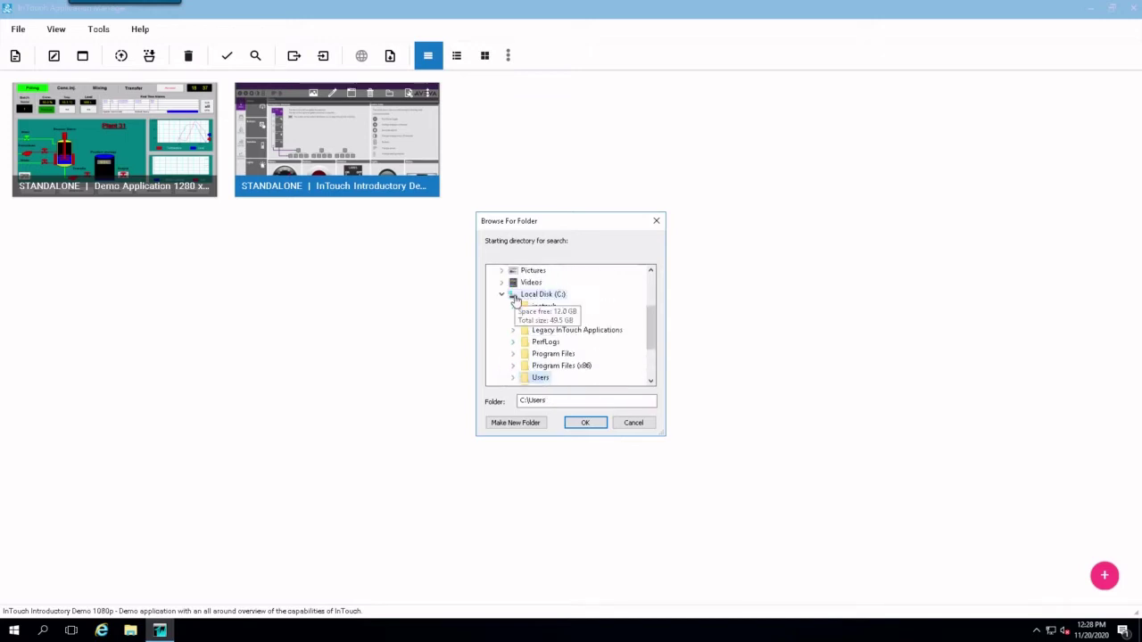
click(513, 331)
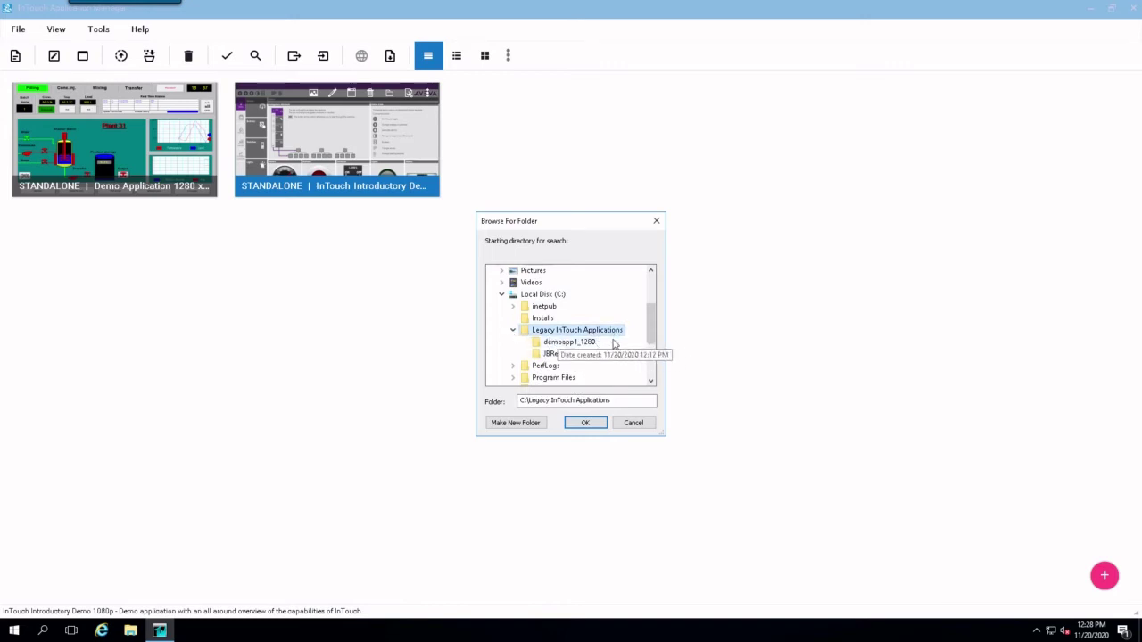
click(584, 424)
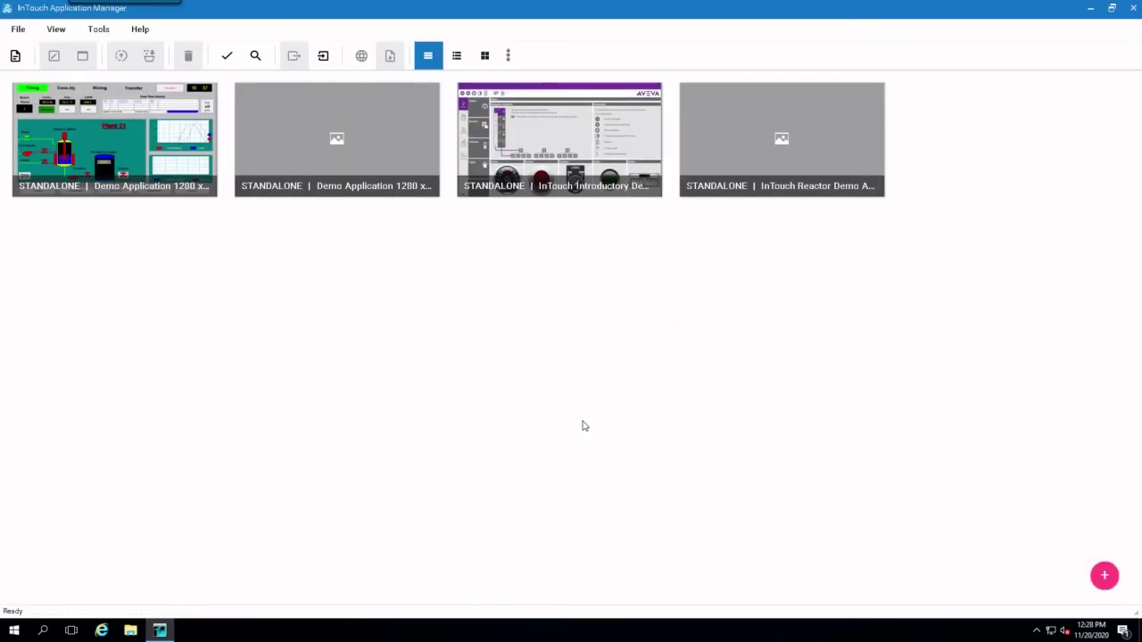
Switch to the detailed list, widen the Version column, and compare demoapp1 (9.5) with Reactor Demo App (7.11).
mouse_move(237, 107)
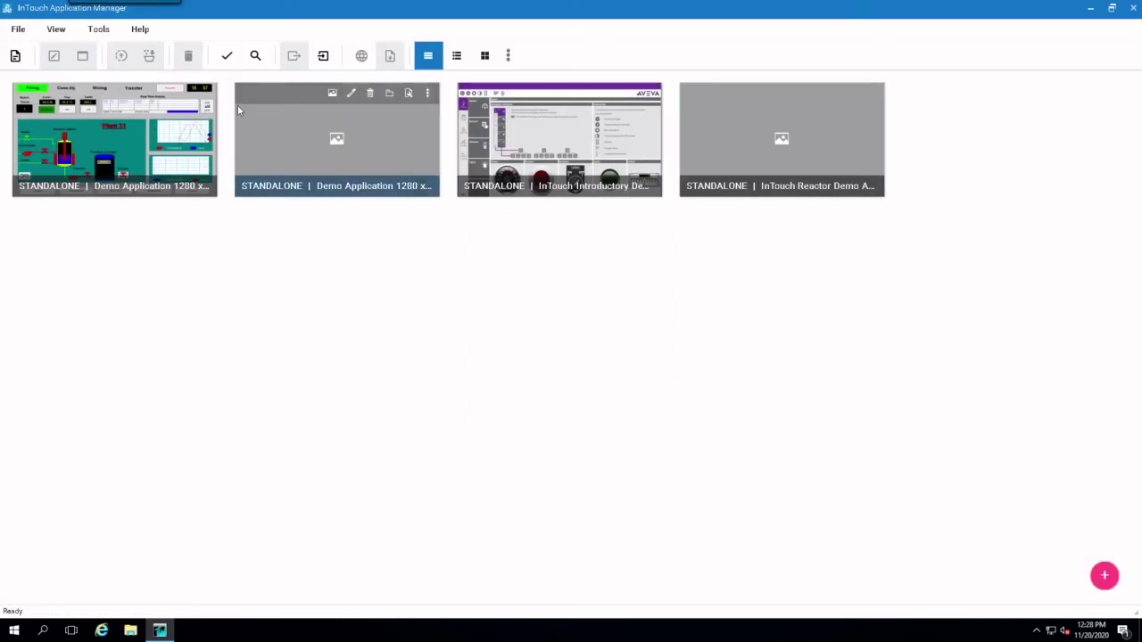
click(456, 55)
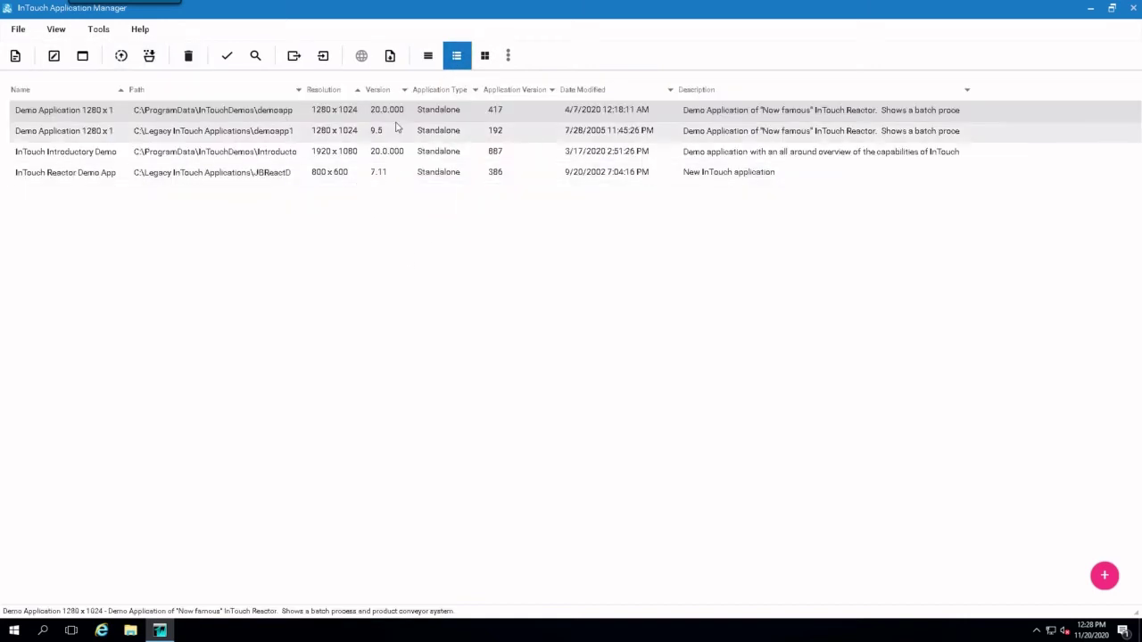
drag(408, 89, 471, 89)
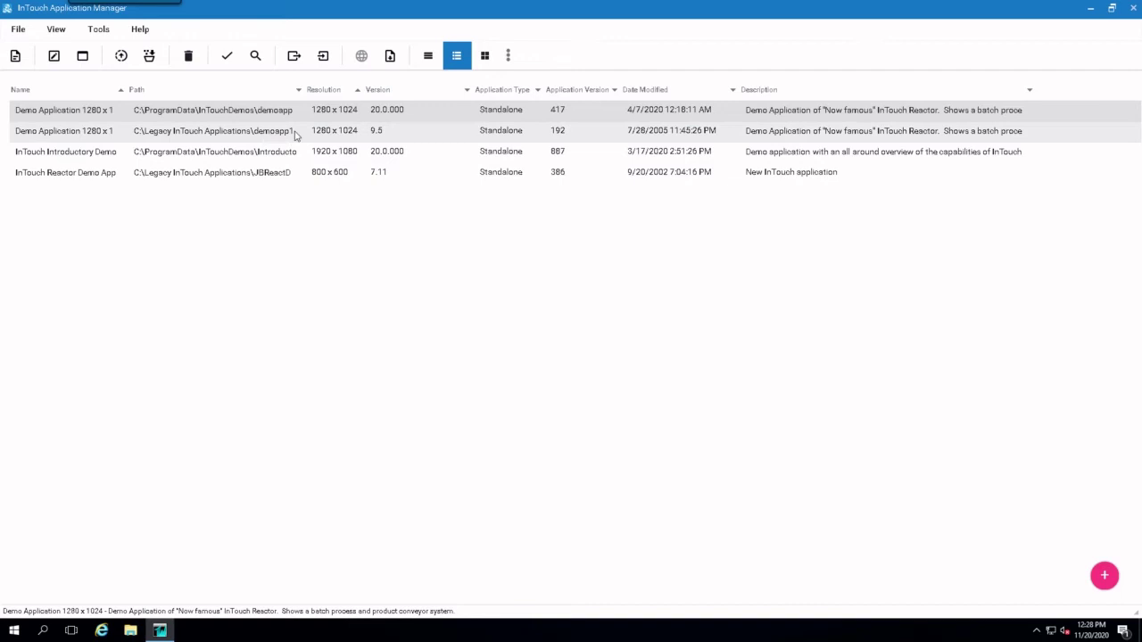
click(265, 136)
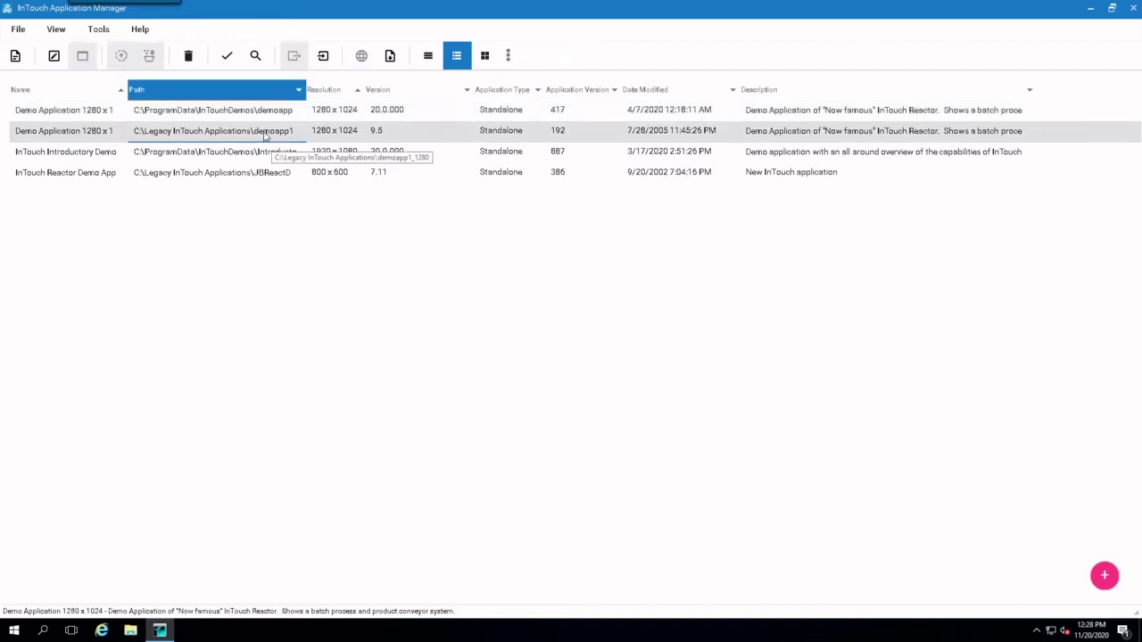
click(250, 177)
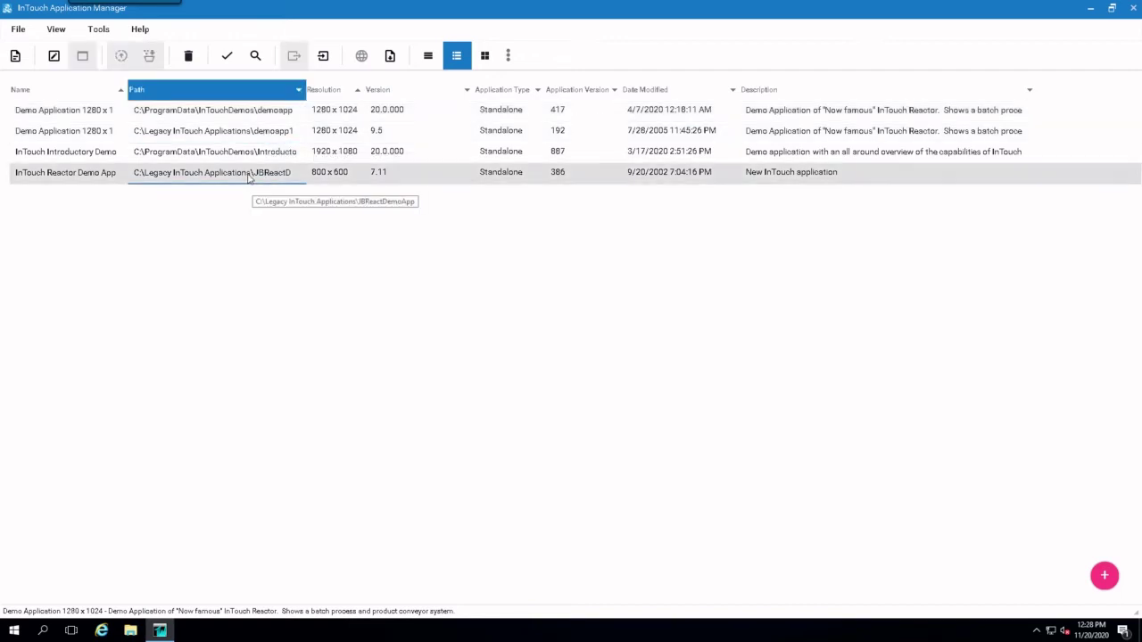
Migrate the InTouch Reactor Demo App for WindowMaker, converting its resolution from 800x600 to 1920x1080.
right_click(78, 178)
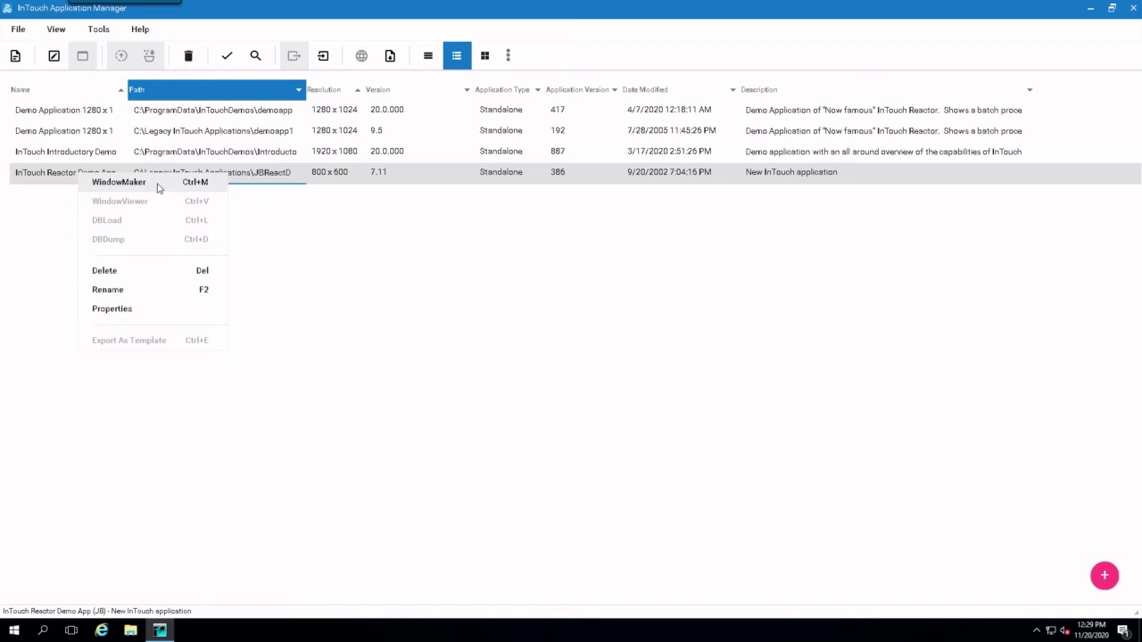
click(158, 184)
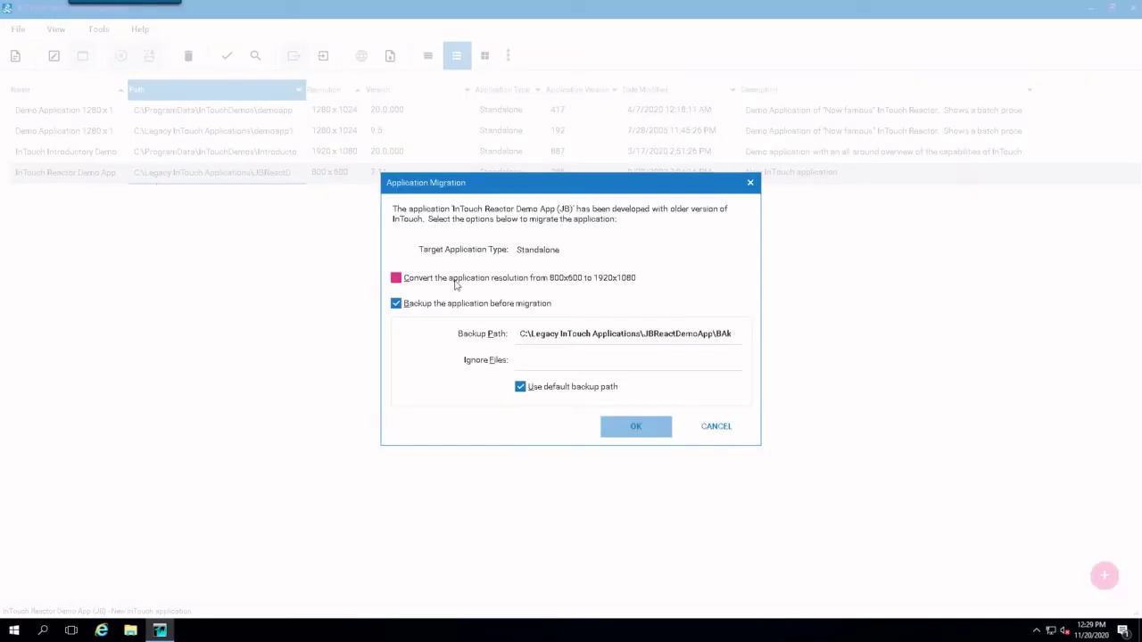
click(616, 426)
click(630, 282)
click(633, 435)
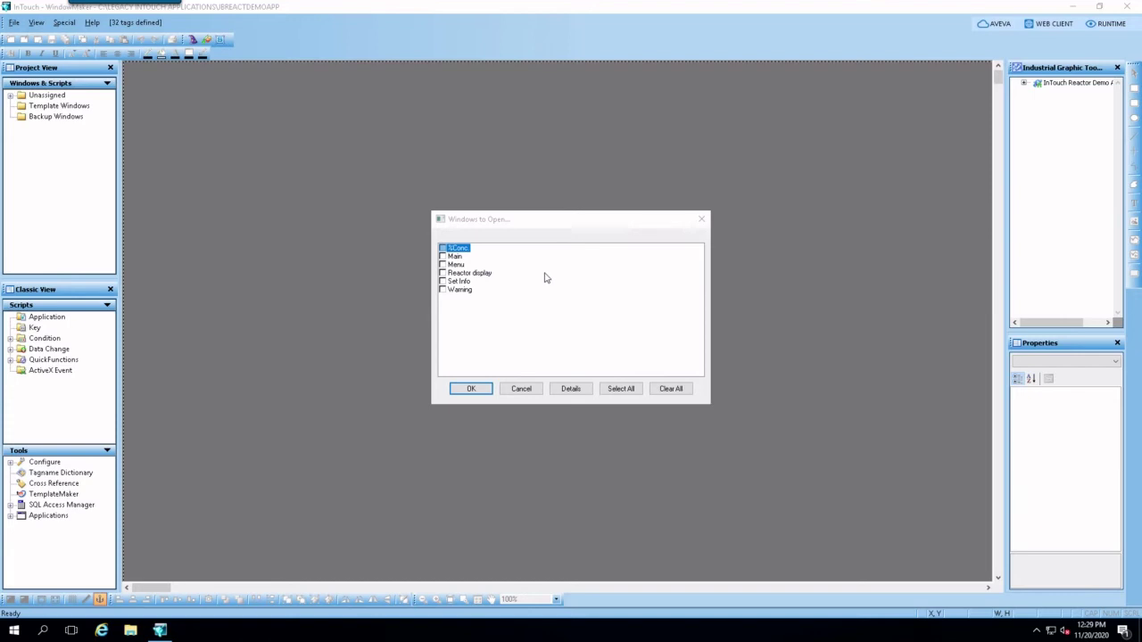
Accept the Windows to Open prompt and Security Notice, expand Unassigned, then exit WindowMaker.
drag(539, 228, 521, 209)
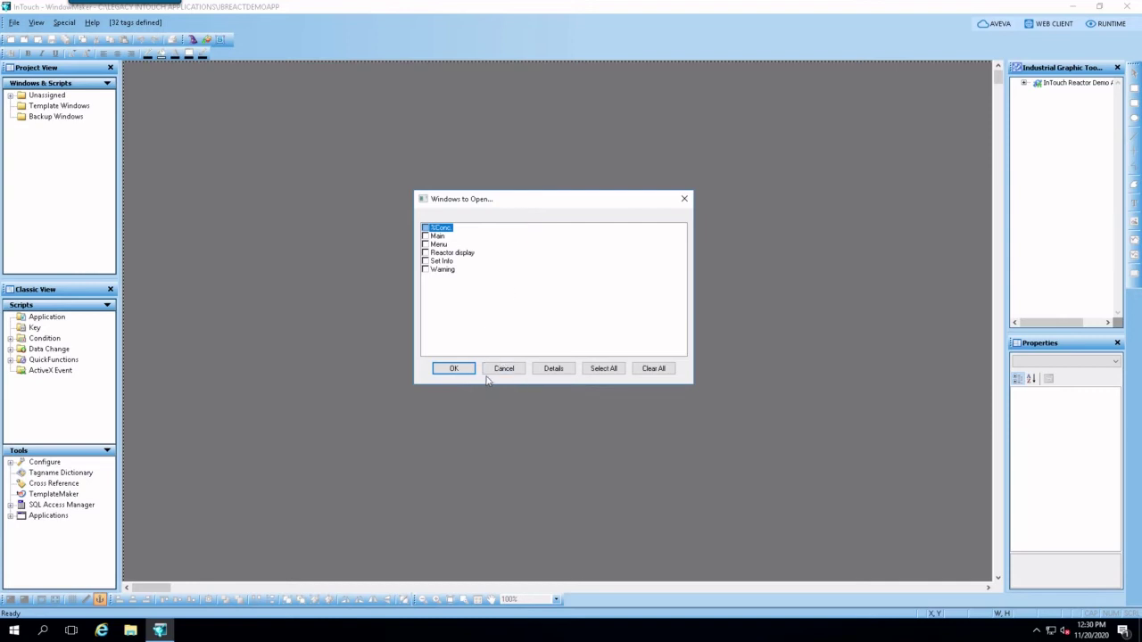
click(454, 369)
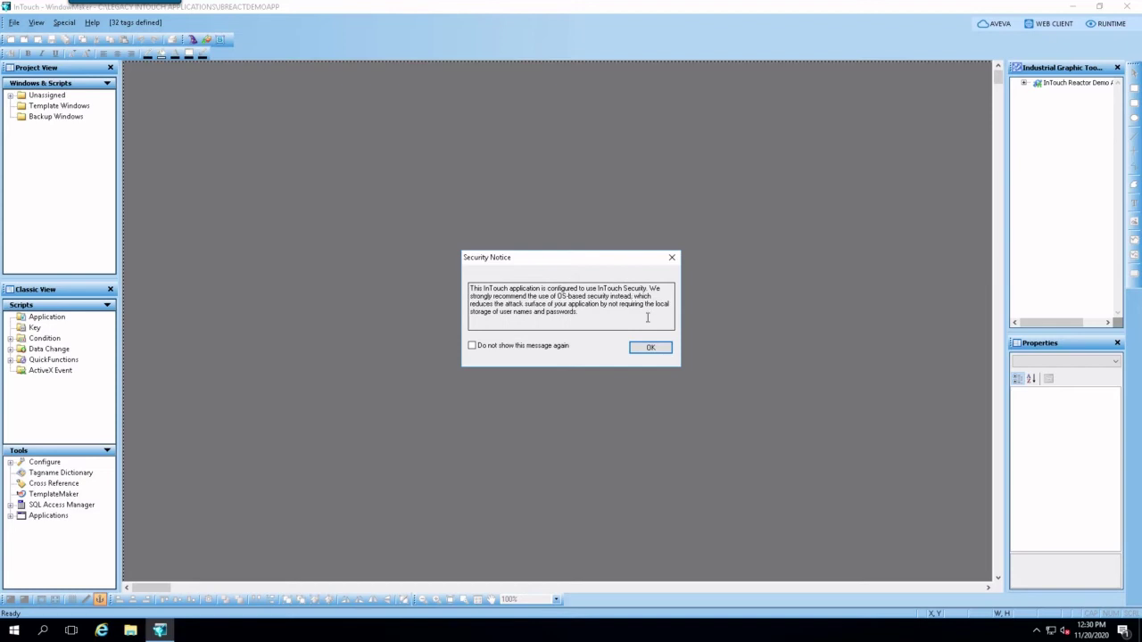
click(650, 348)
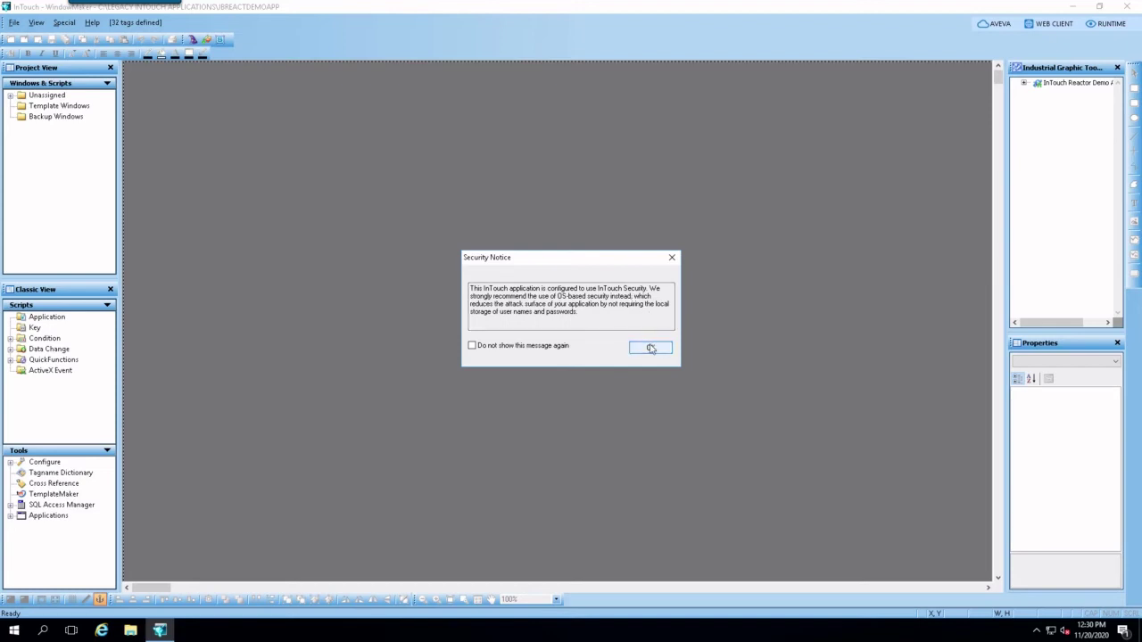
click(651, 352)
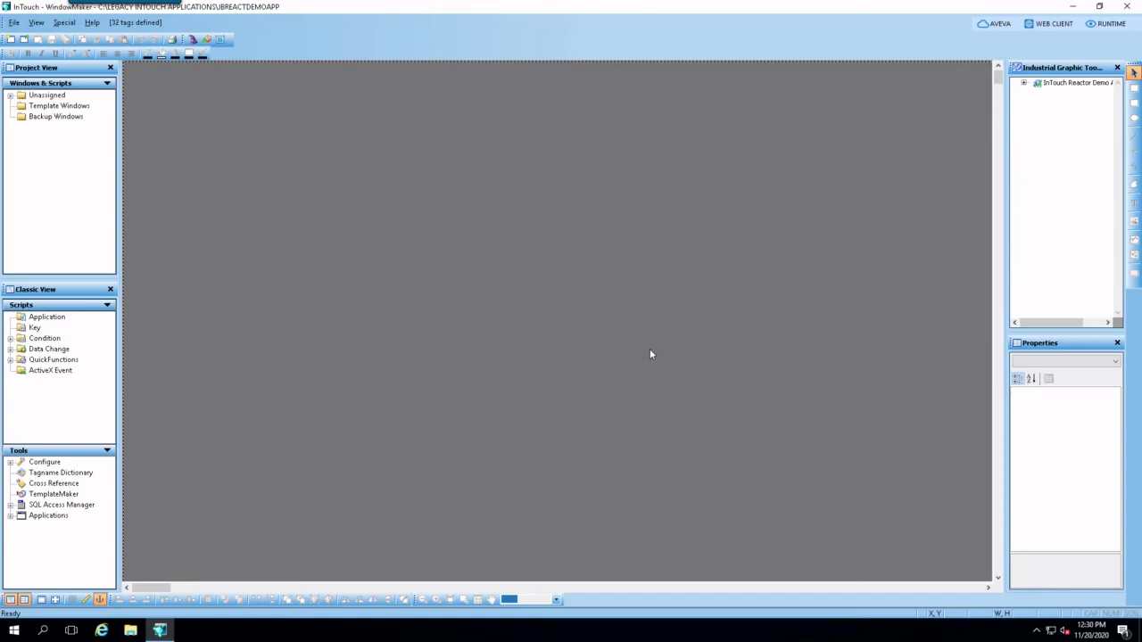
click(10, 95)
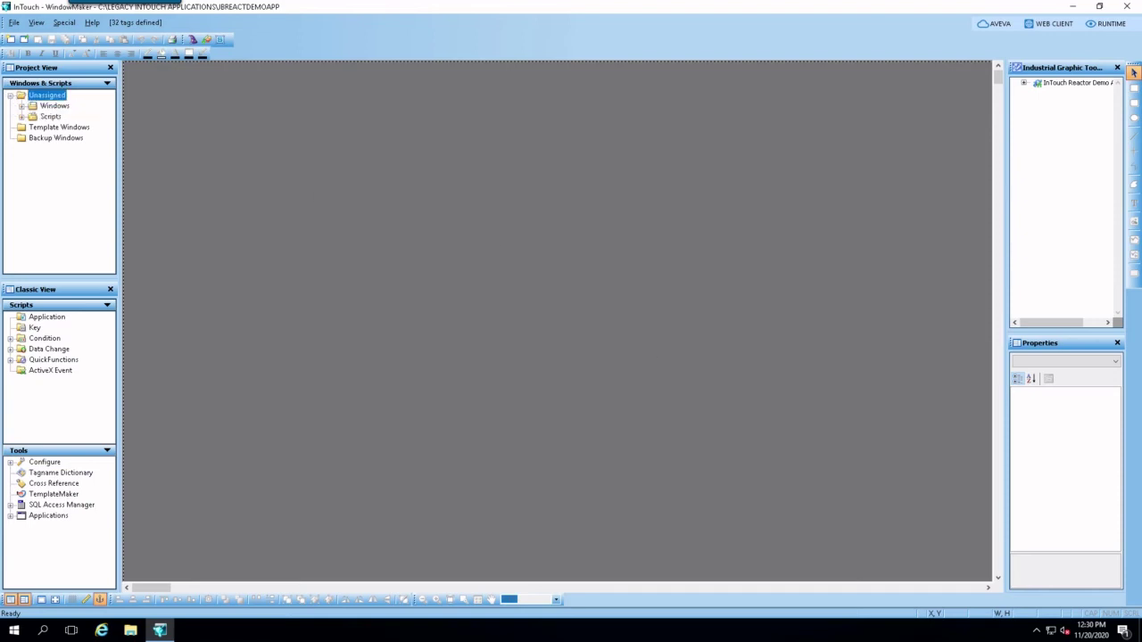
click(1133, 7)
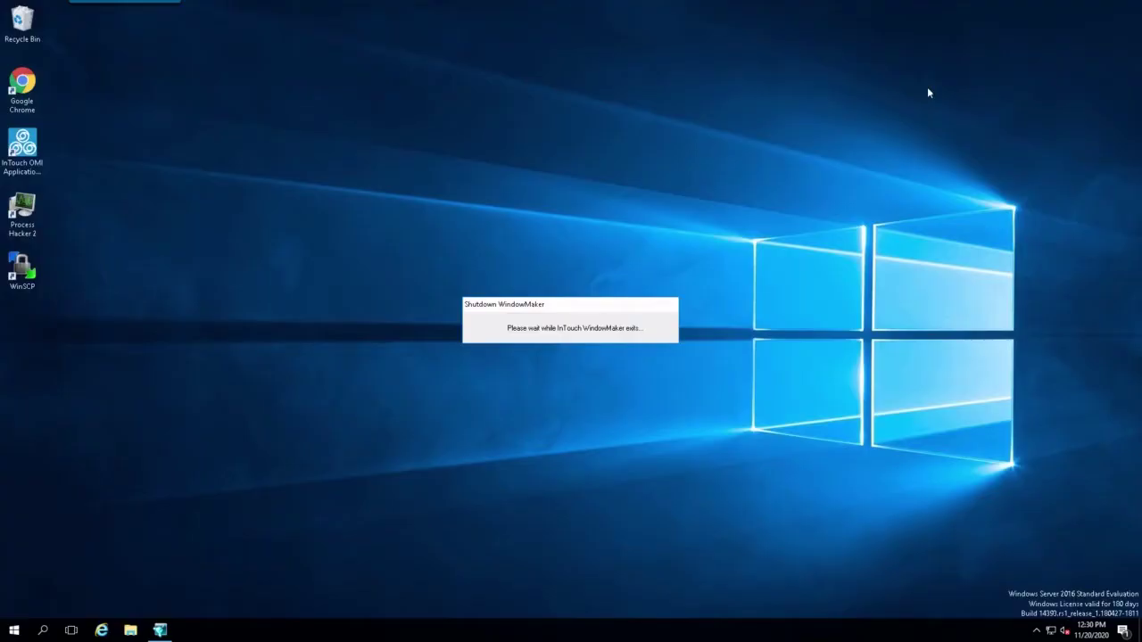
Relaunch Application Manager, widen the Version column, and select the version 9.5 Demo Application 1280 x 1024.
click(14, 630)
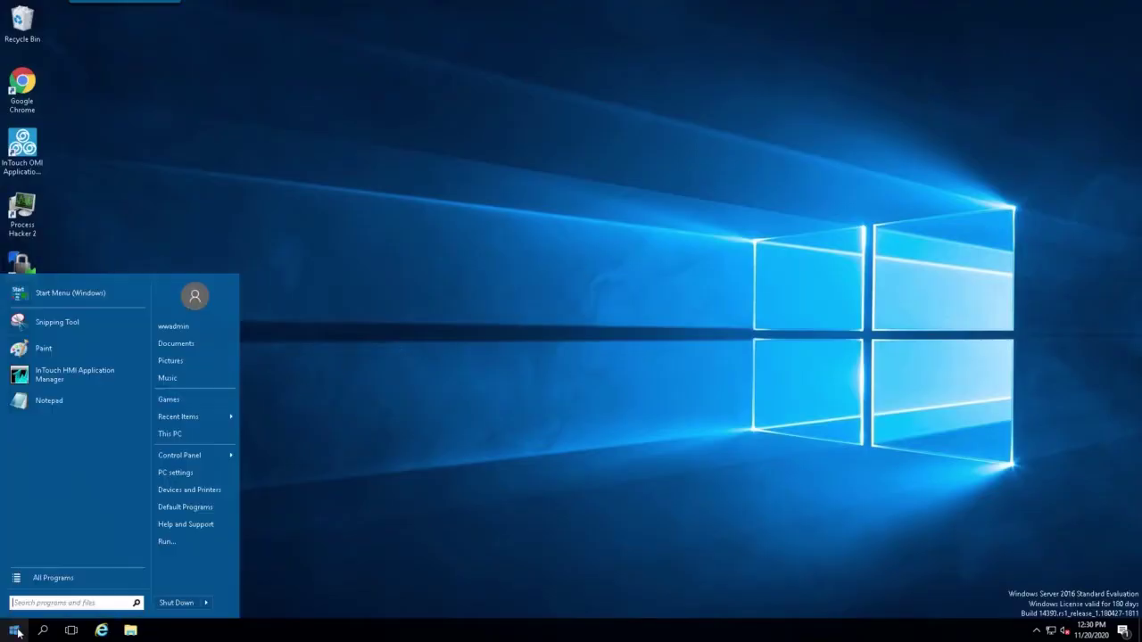
click(46, 376)
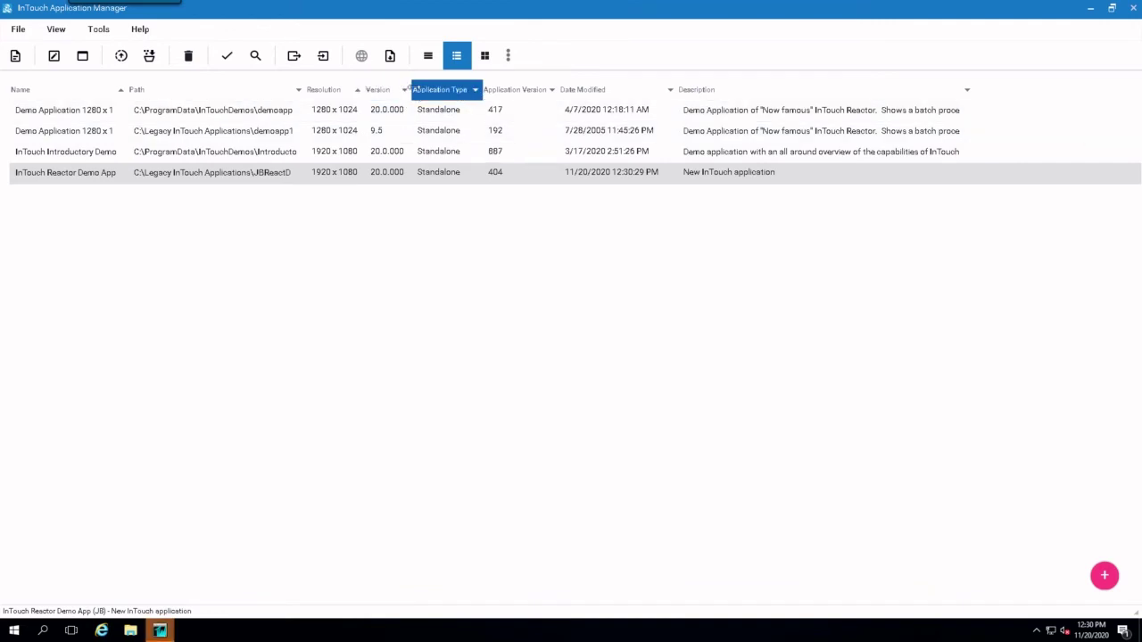
drag(411, 91, 467, 91)
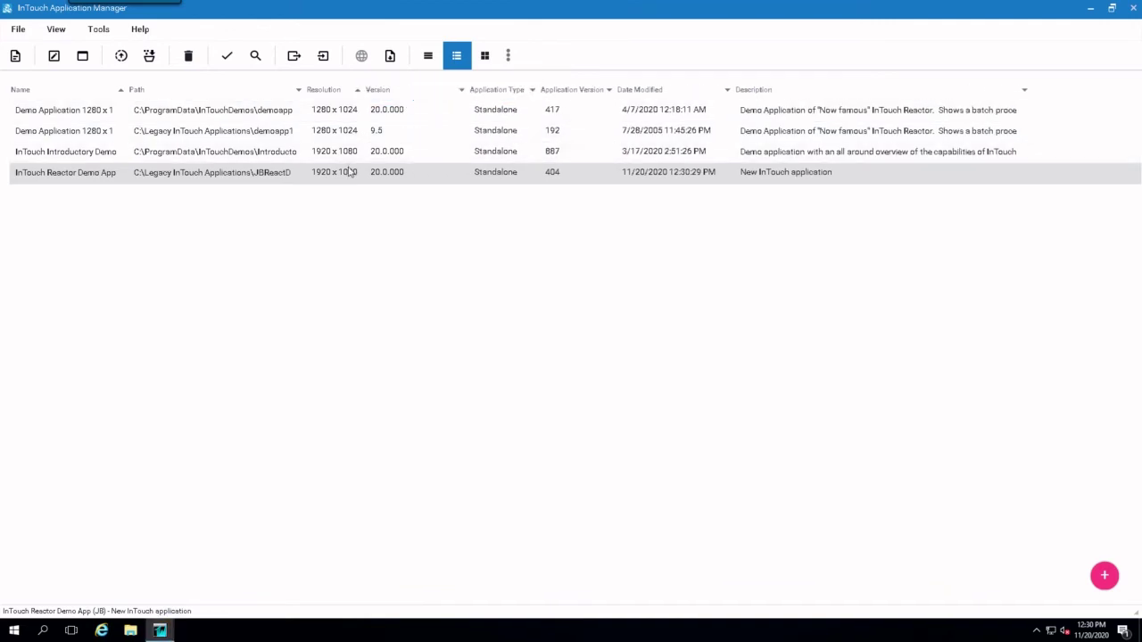
click(109, 132)
Upgrade the 9.5 demo application with a backup, leaving its resolution unconverted at 1280x1024.
key(shift+F10)
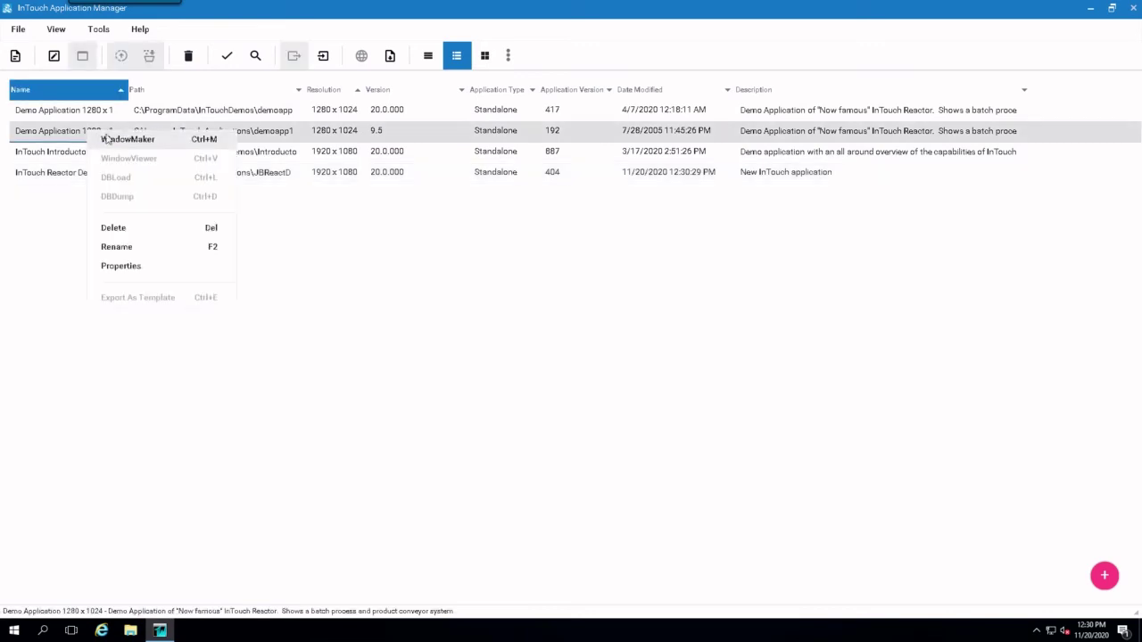
key(Return)
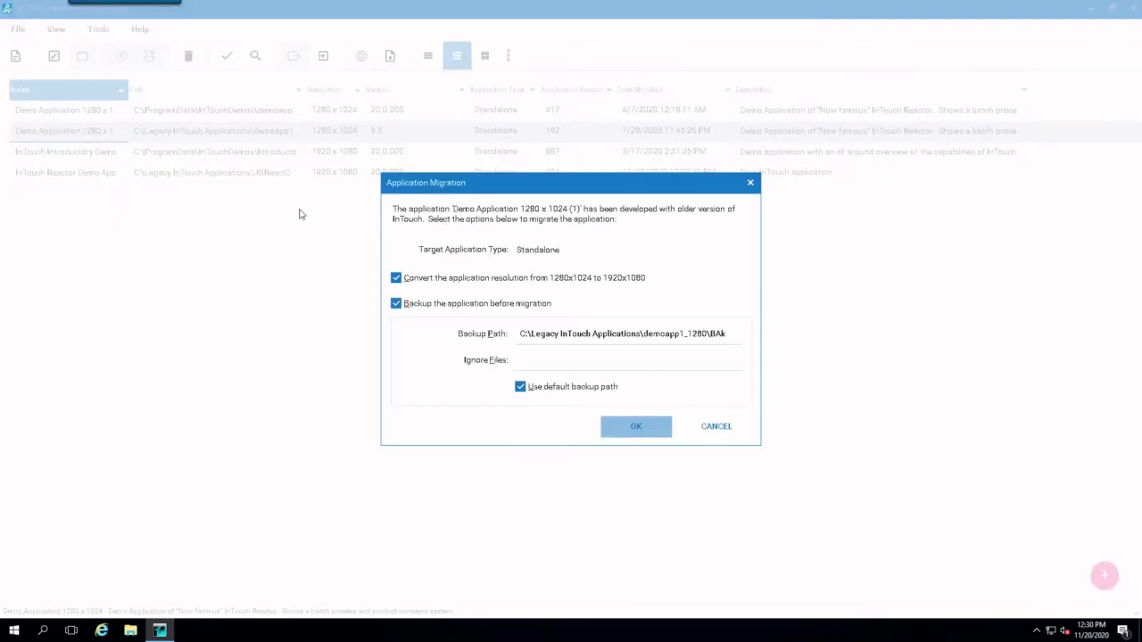
click(406, 284)
click(420, 312)
click(402, 279)
click(439, 287)
click(409, 281)
click(405, 283)
click(401, 284)
click(636, 426)
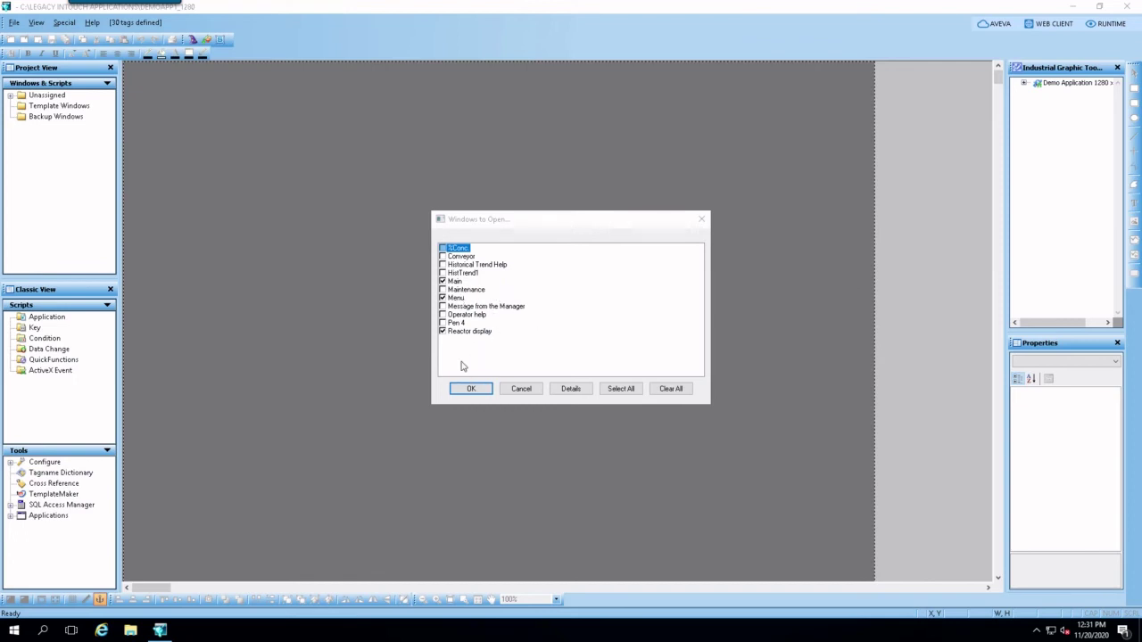
Open the Main, Menu and Reactor display windows, permanently suppress the security notice, and exit WindowMaker.
click(464, 391)
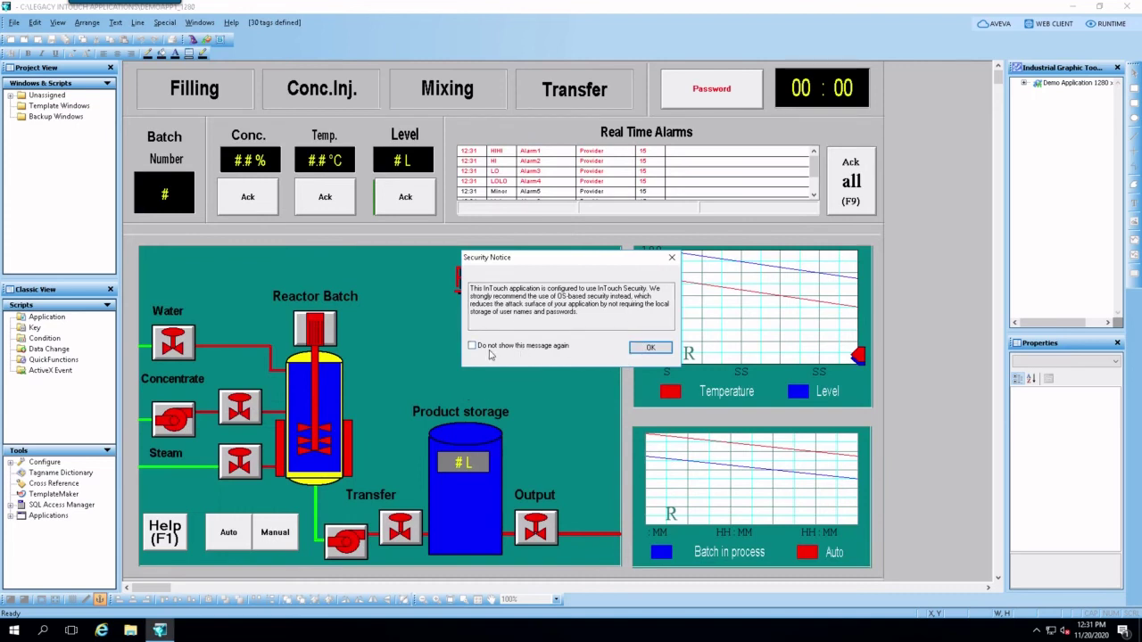
click(473, 346)
click(652, 348)
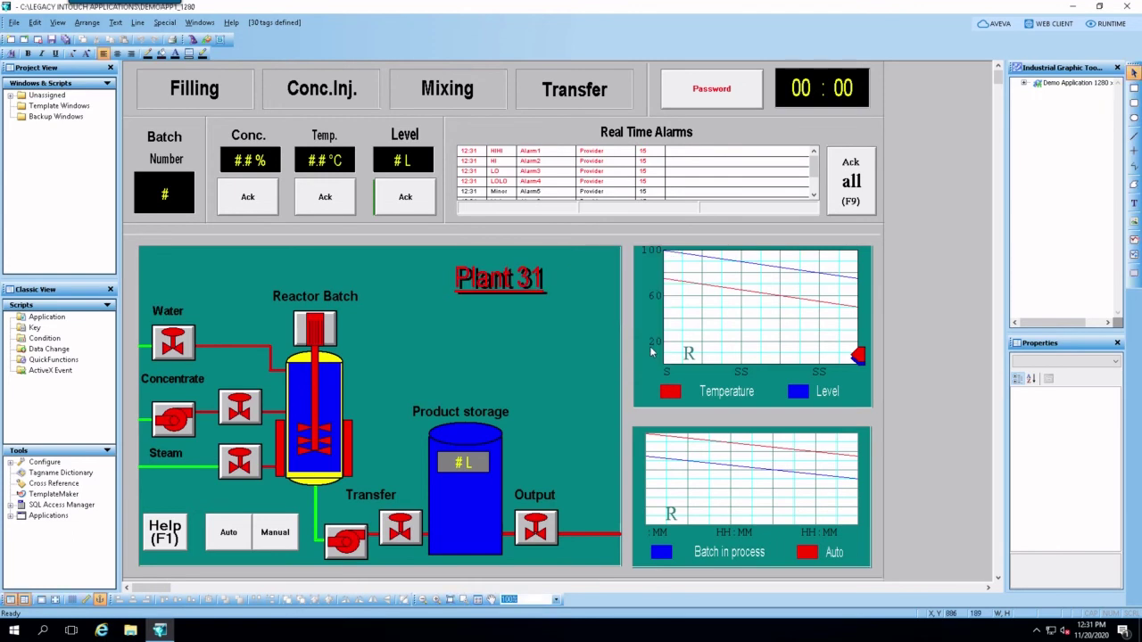
click(9, 23)
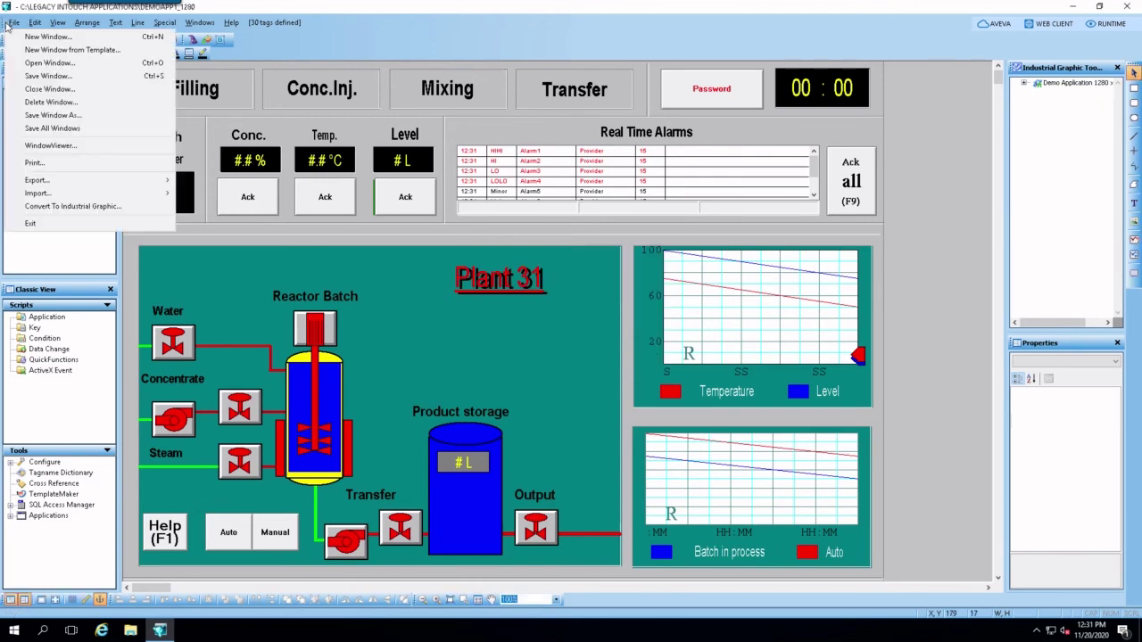
click(37, 224)
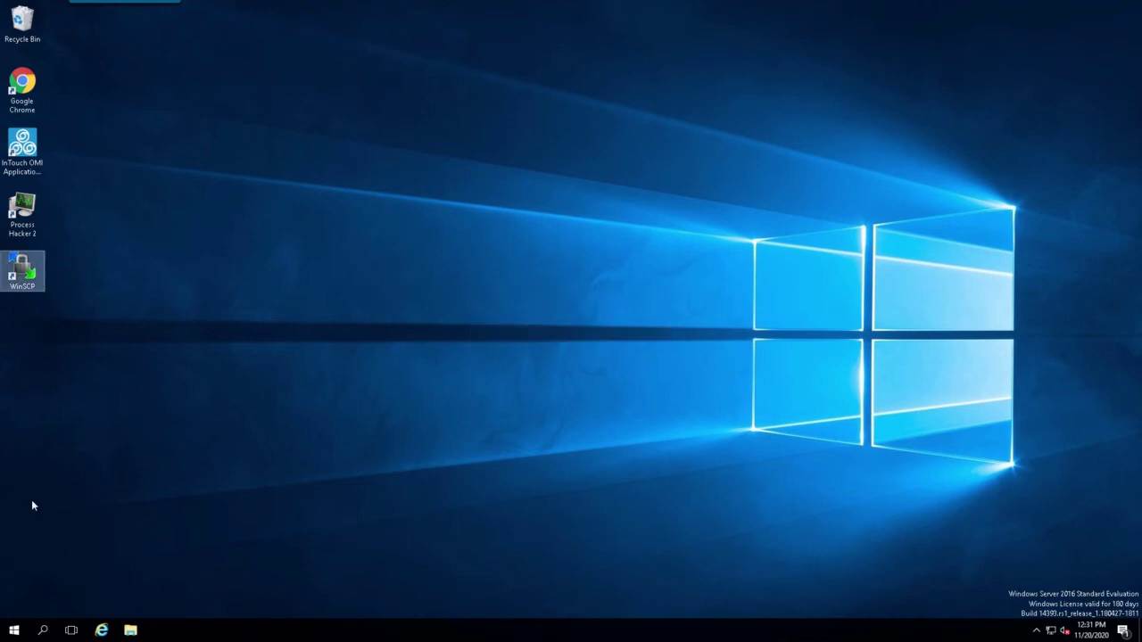
Reopen Application Manager and run the InTouch Reactor Demo App in WindowViewer.
click(13, 634)
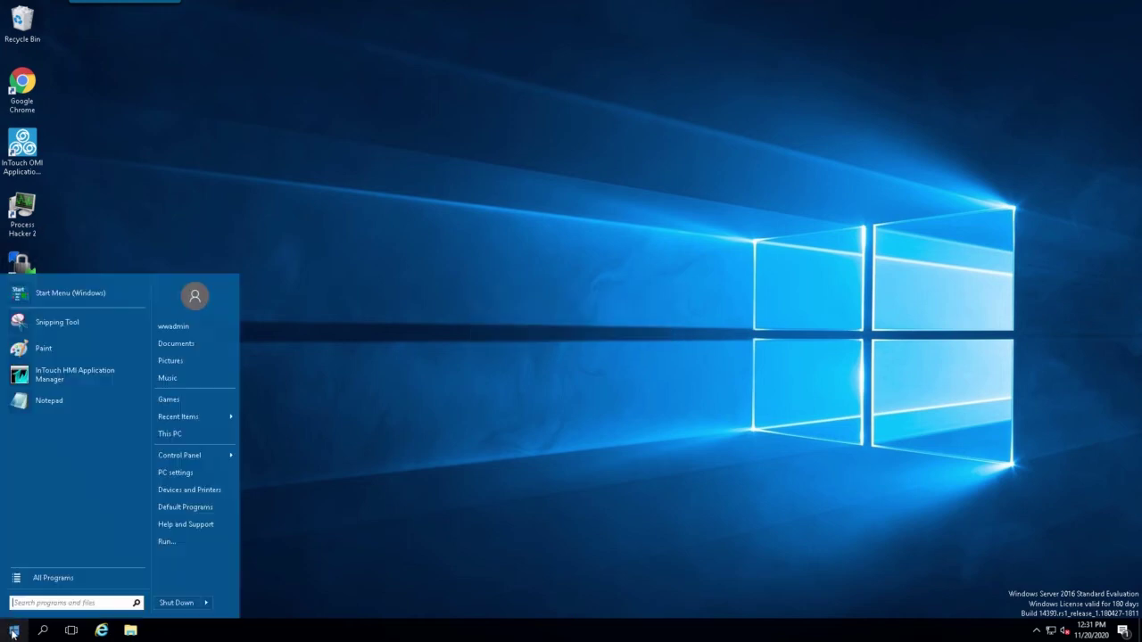
click(37, 384)
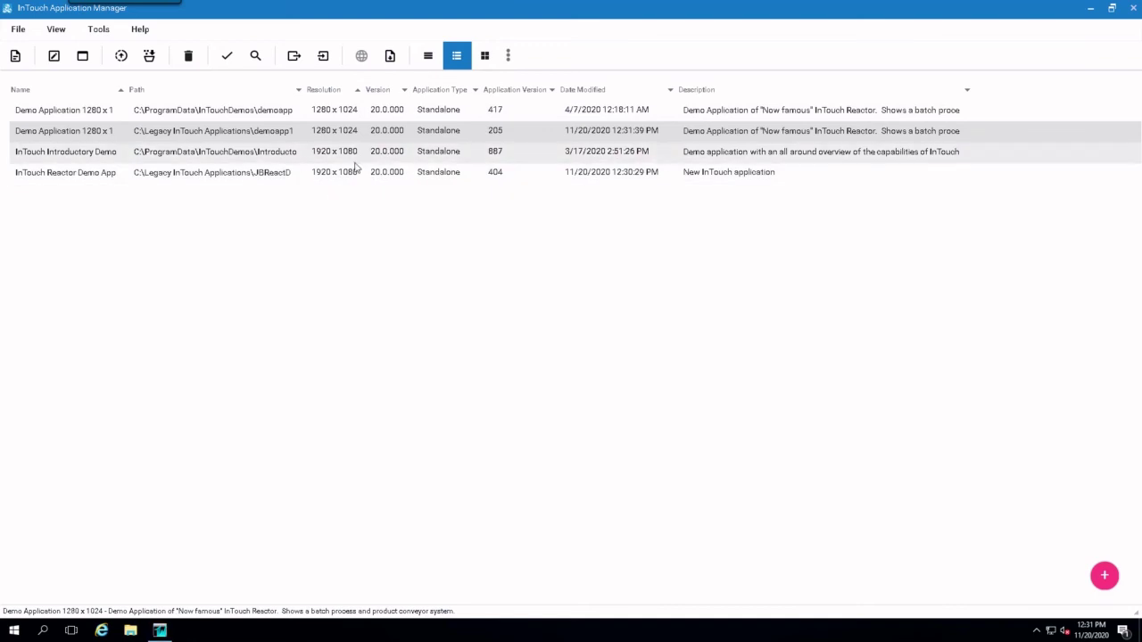
click(80, 173)
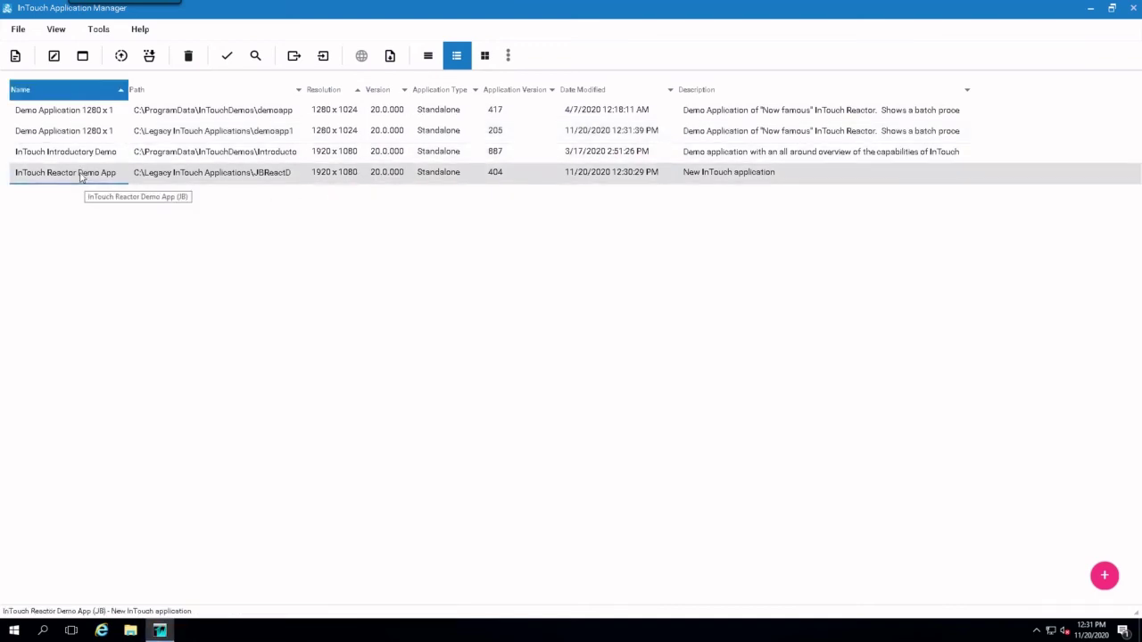
right_click(62, 175)
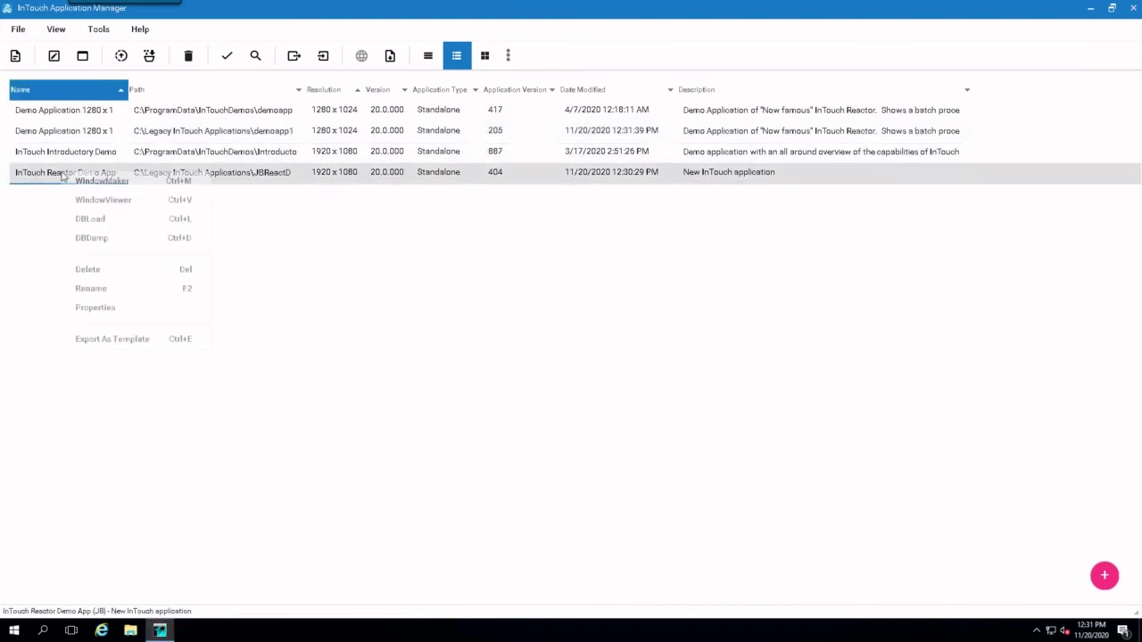
click(102, 200)
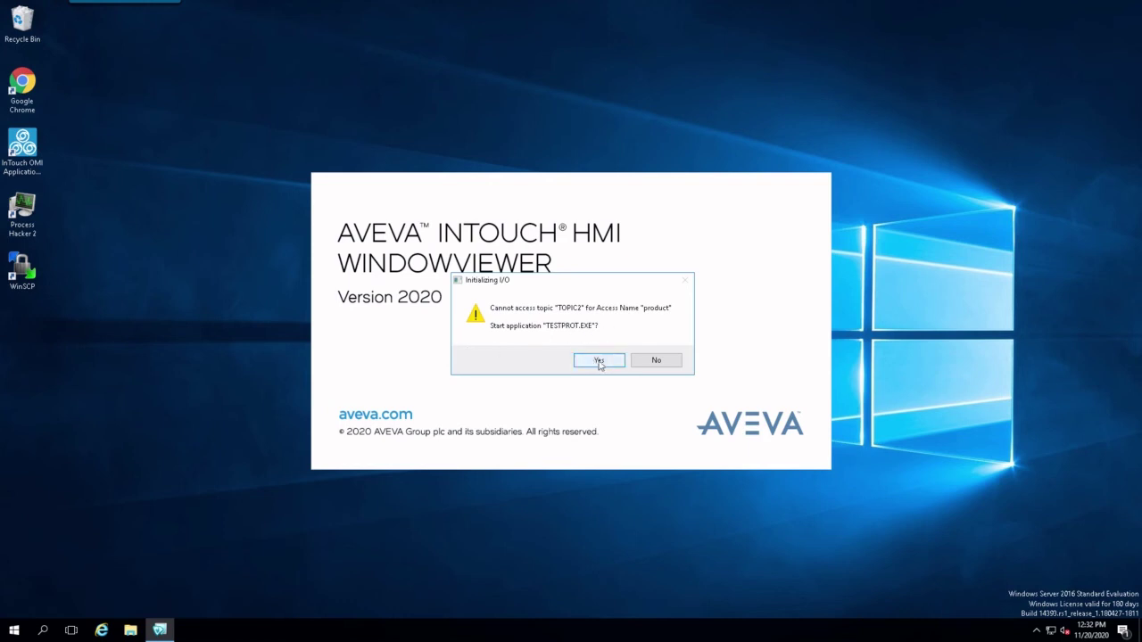
Start the TESTPROT.EXE I/O server, minimize it to view live values, then exit WindowViewer.
click(599, 361)
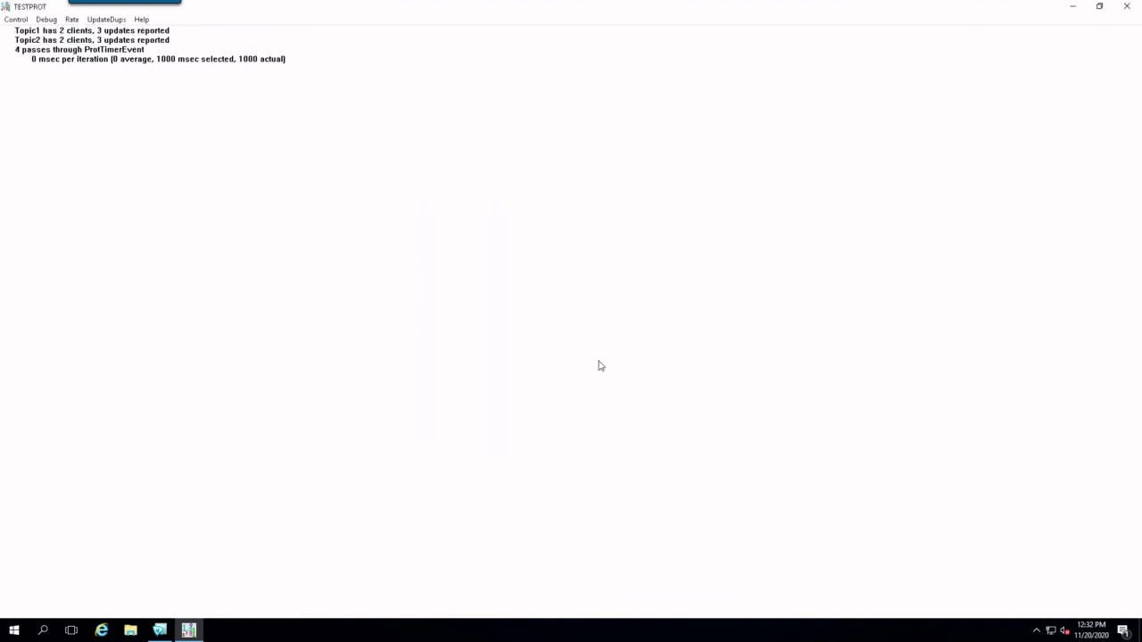
click(1072, 10)
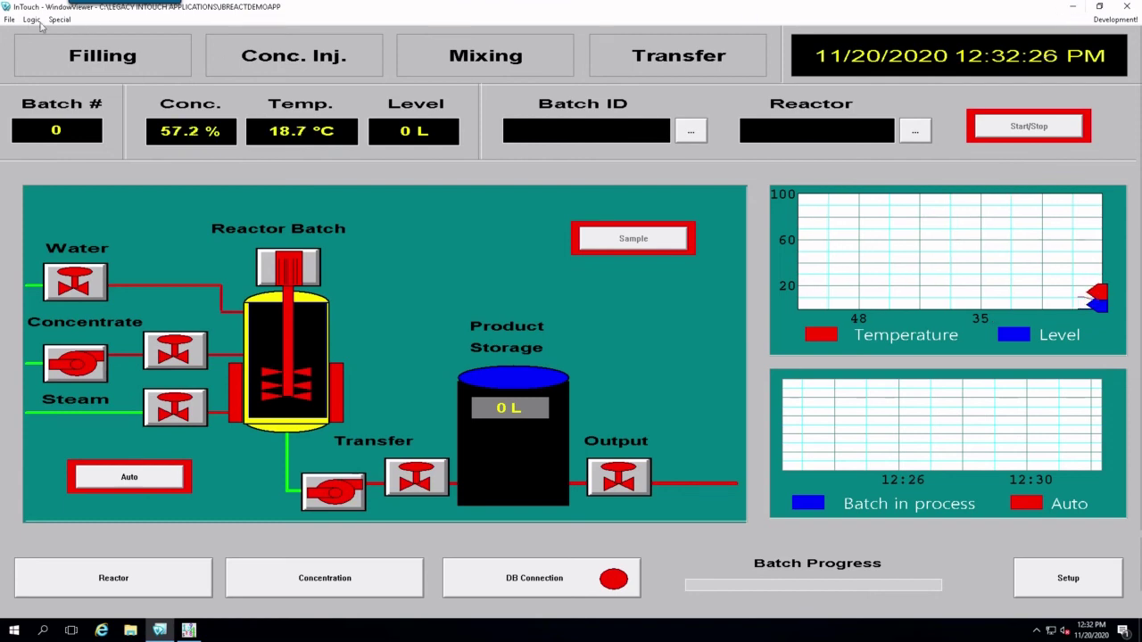
click(10, 19)
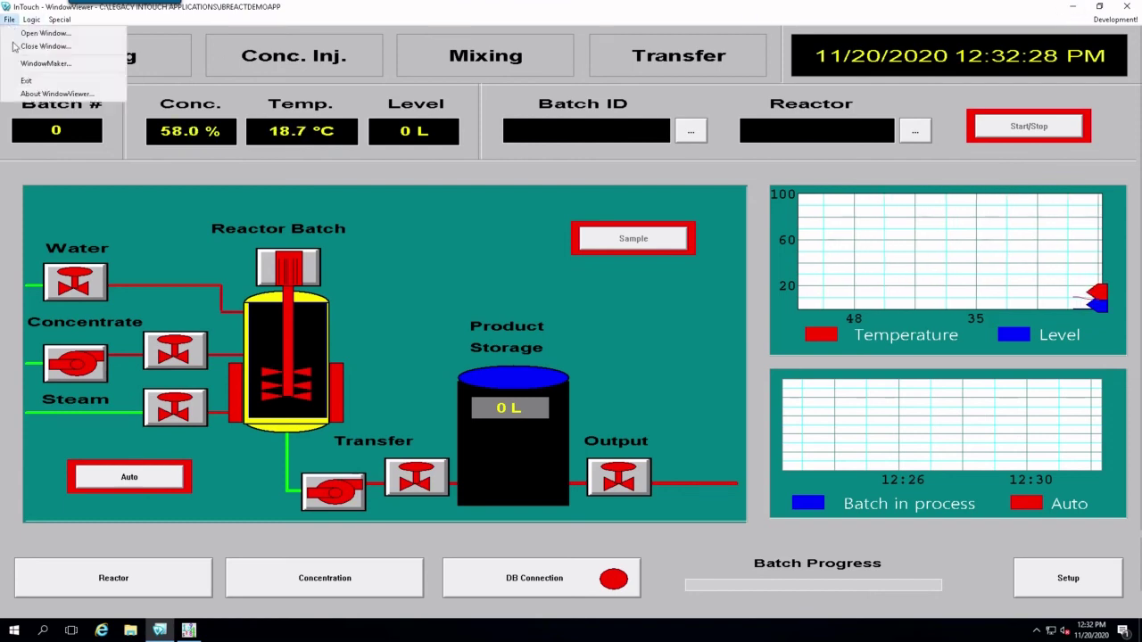
click(23, 87)
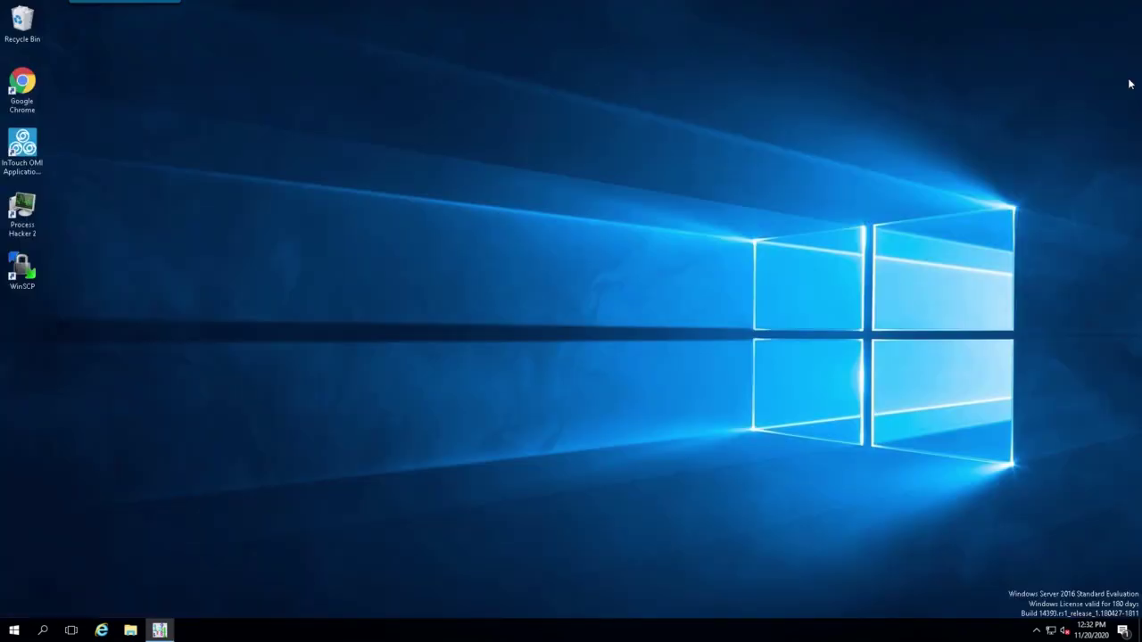
Reopen Application Manager and run Demo Application 1280 x 1024 (1) in WindowViewer.
click(13, 631)
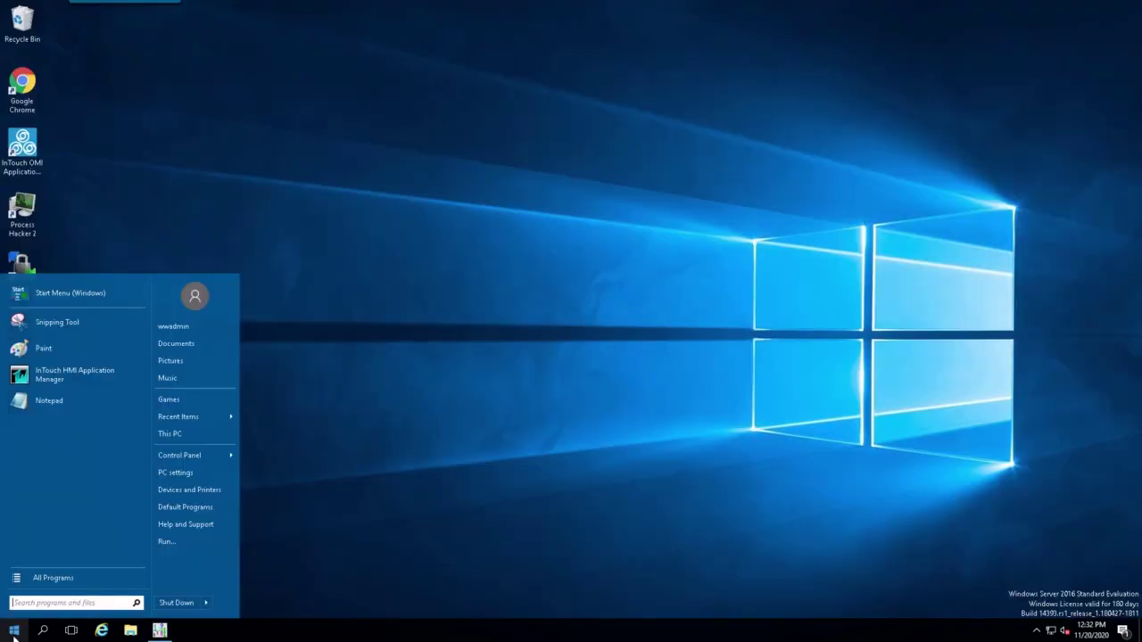
click(59, 372)
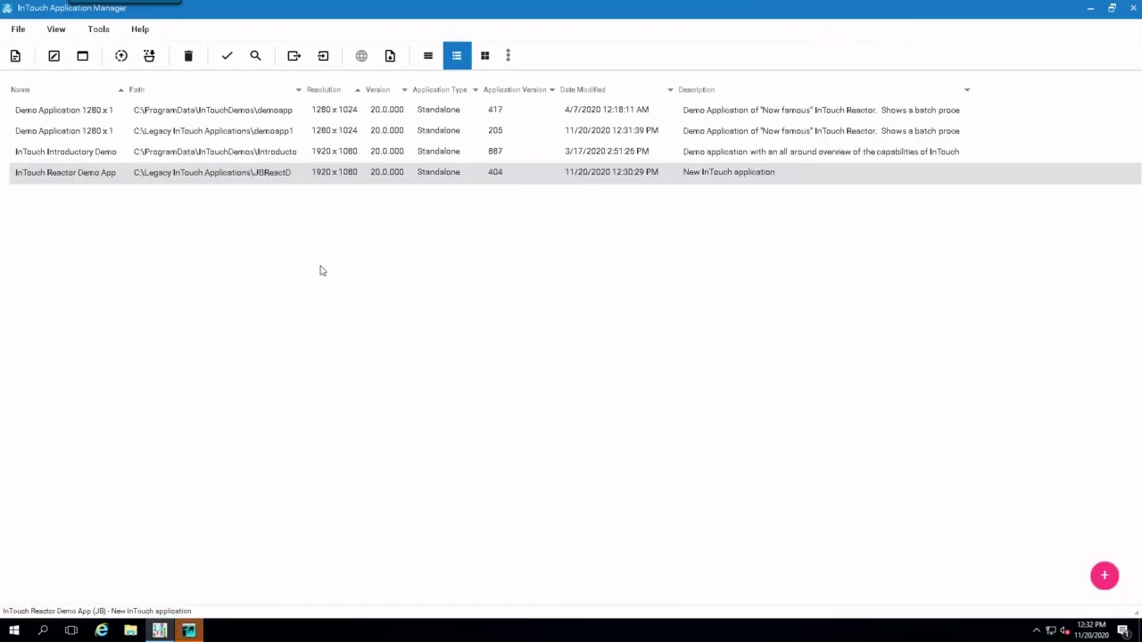
click(82, 132)
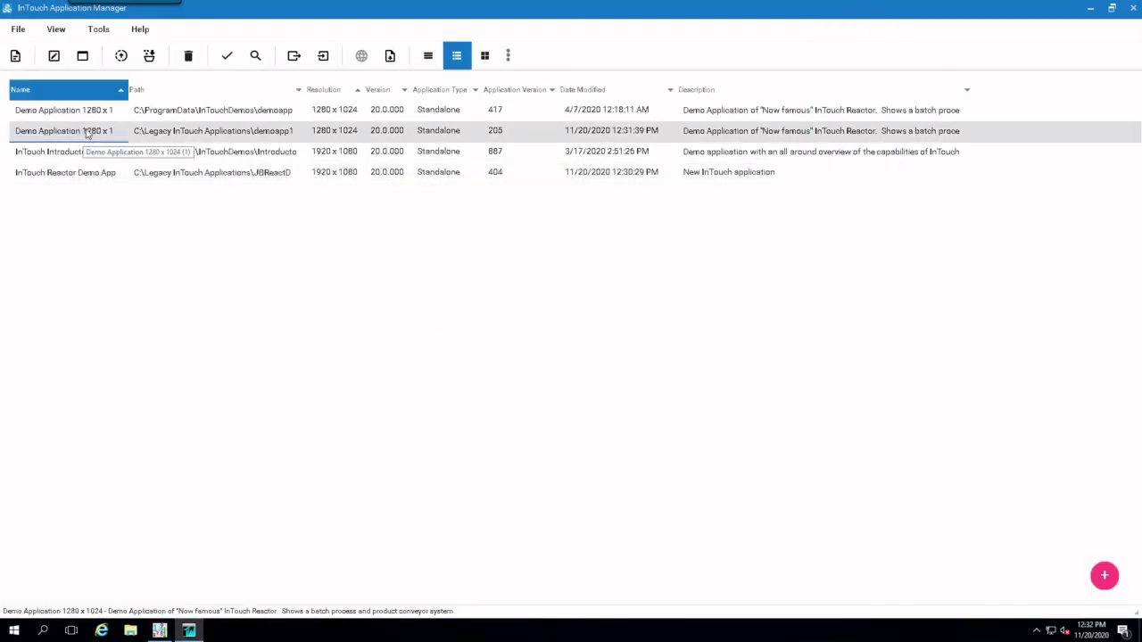
right_click(87, 134)
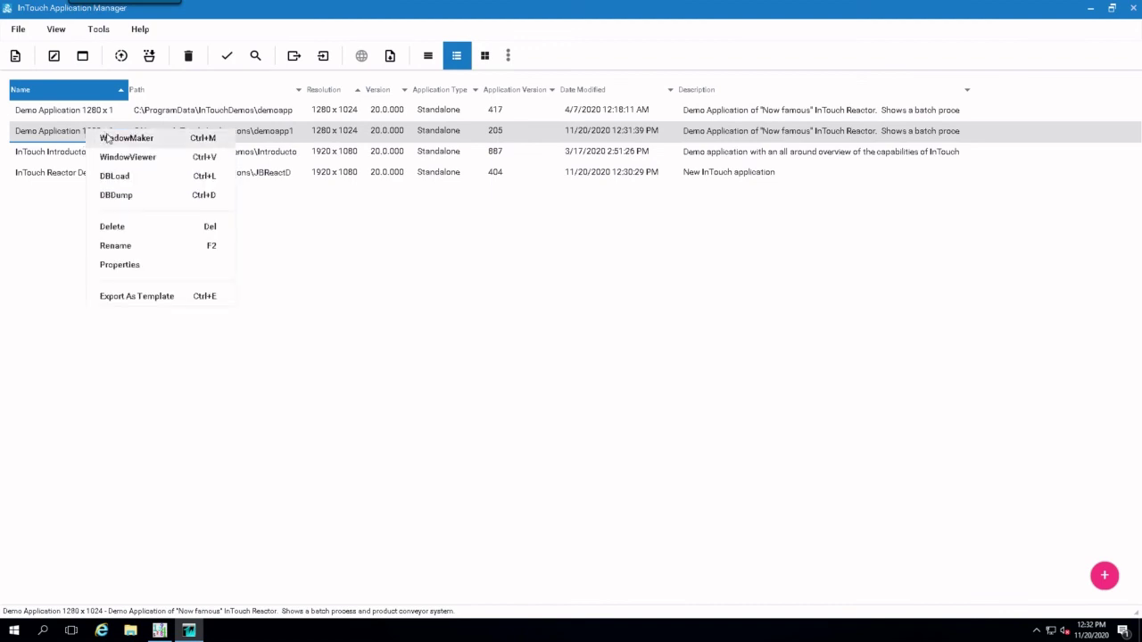
click(112, 158)
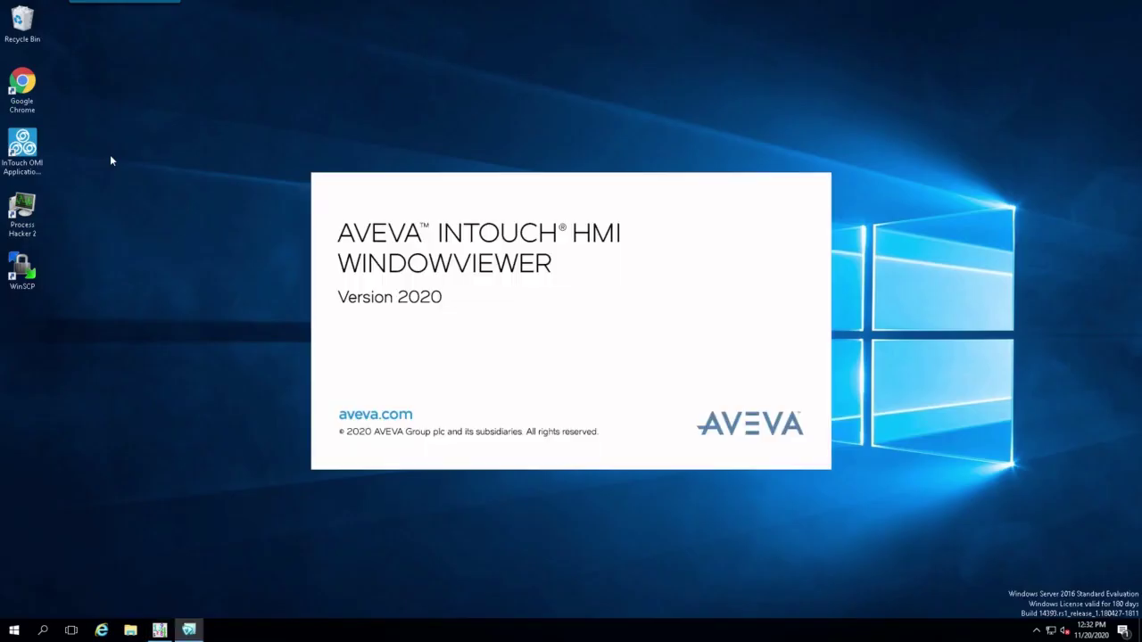